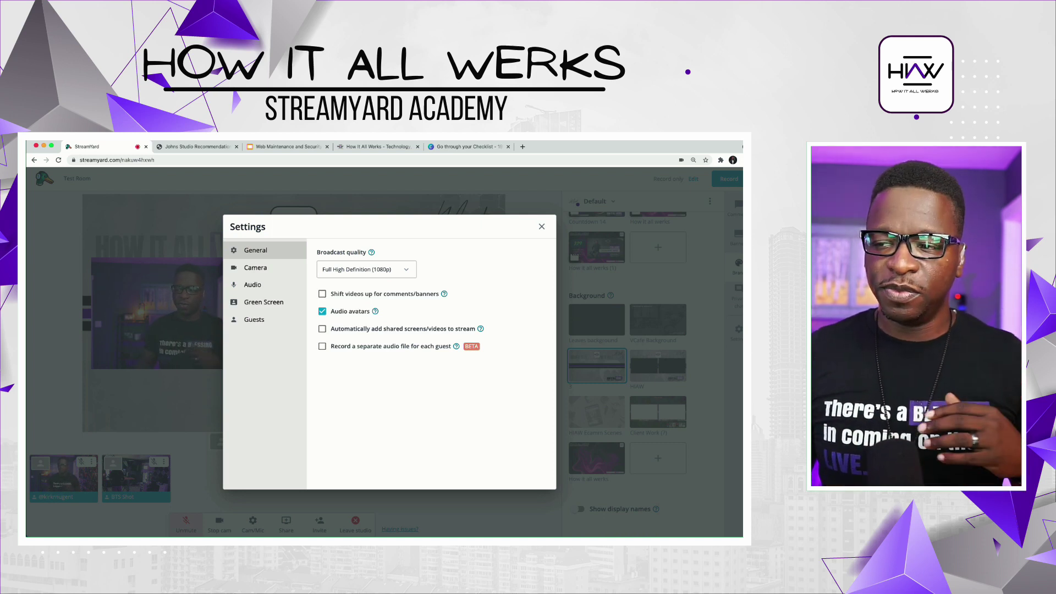
# Close the studio settings, share the entire Screen 1 and add it to the stream.
pyautogui.click(542, 226)
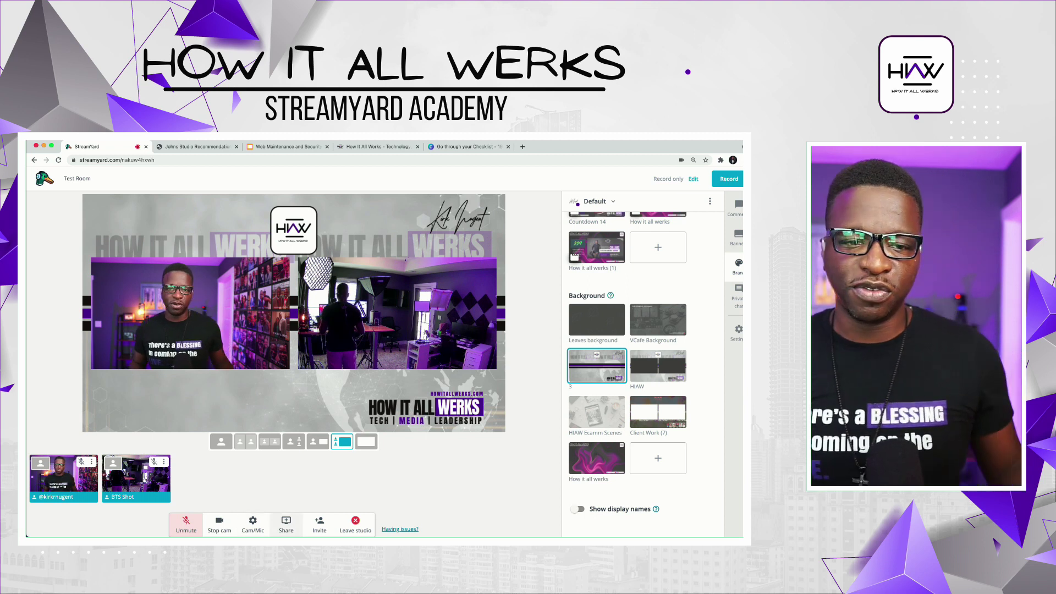
pyautogui.click(286, 524)
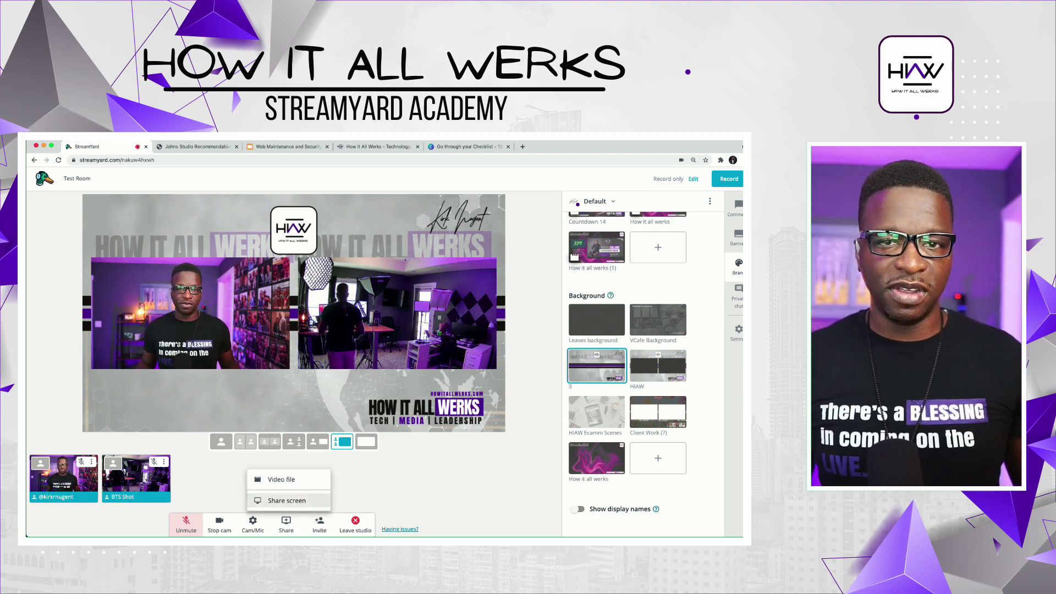
pyautogui.click(286, 500)
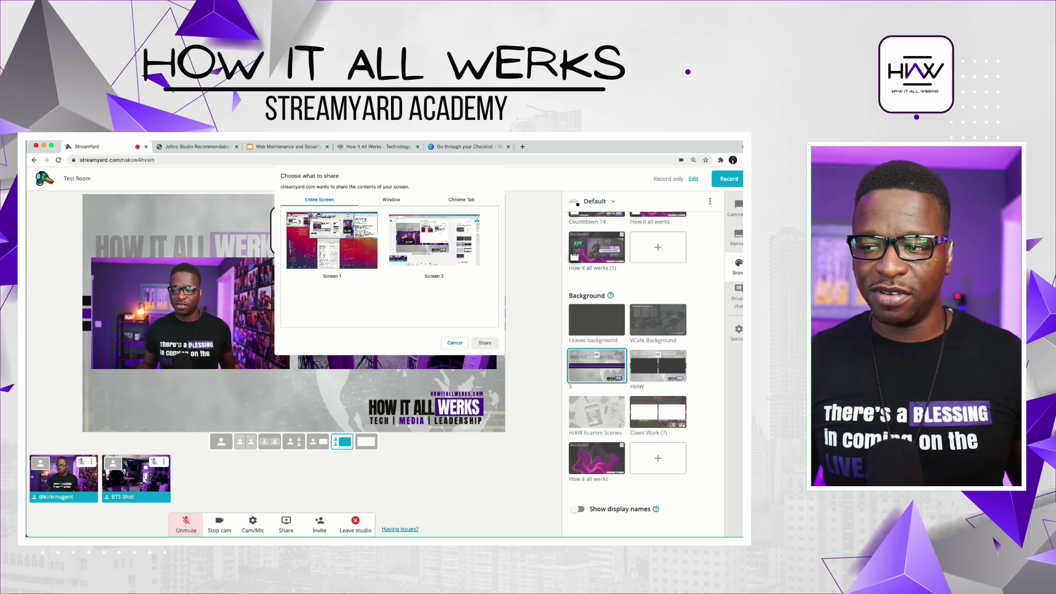
pyautogui.click(332, 247)
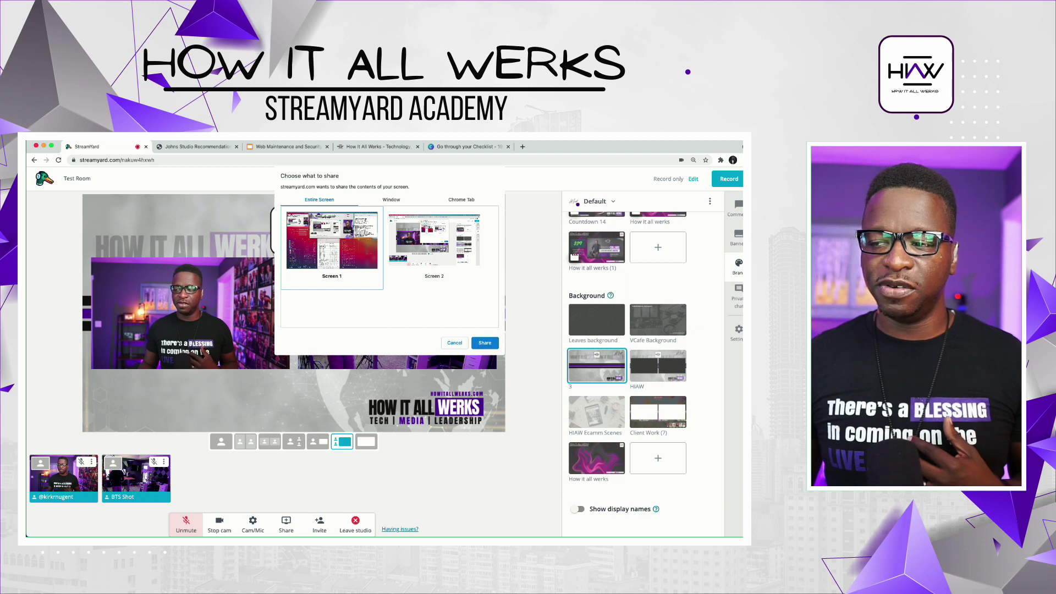
pyautogui.click(484, 342)
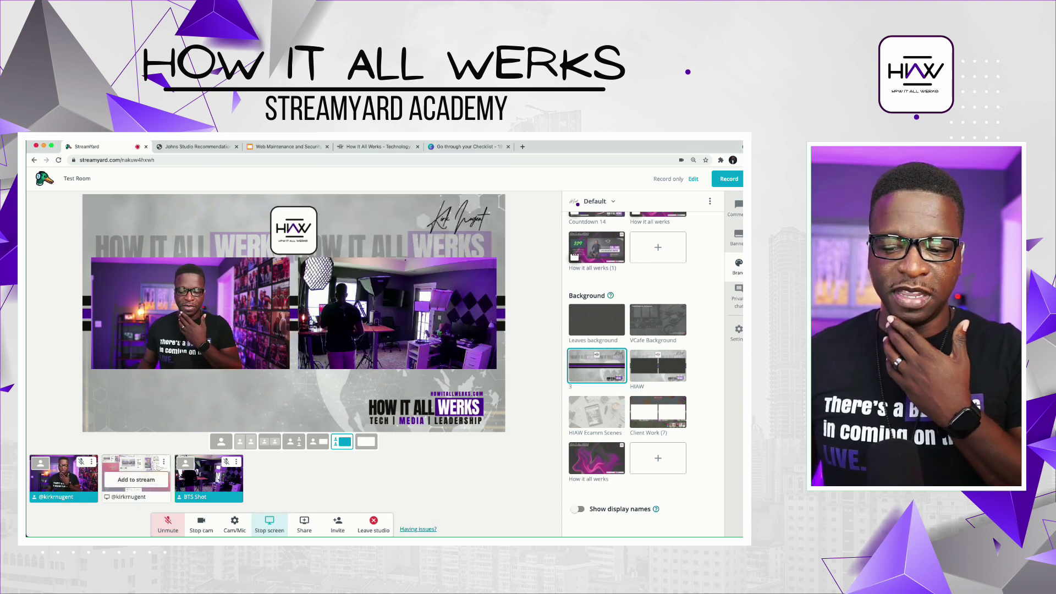
pyautogui.click(136, 479)
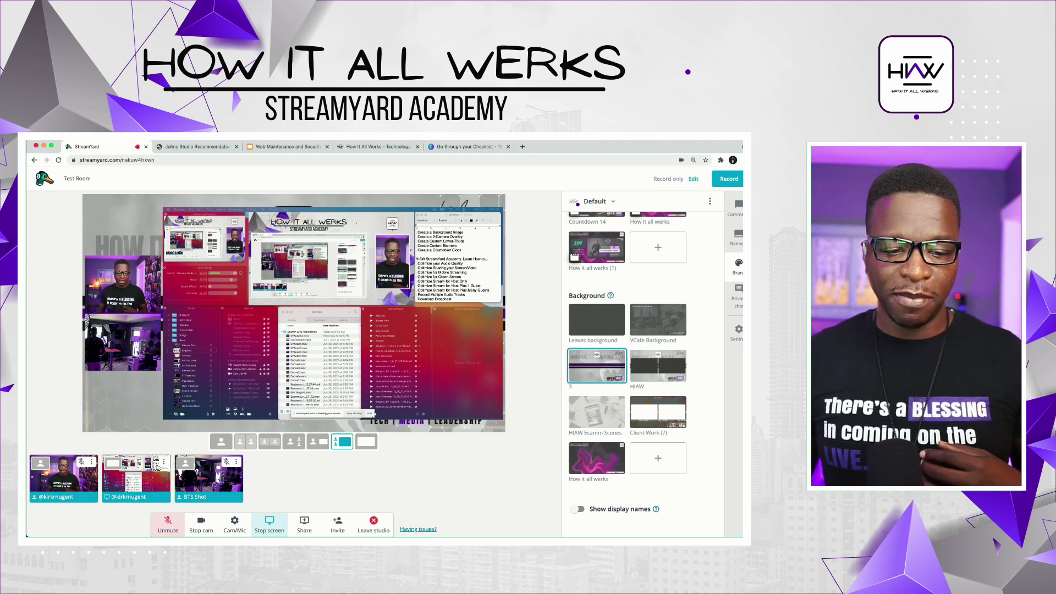
pyautogui.click(369, 415)
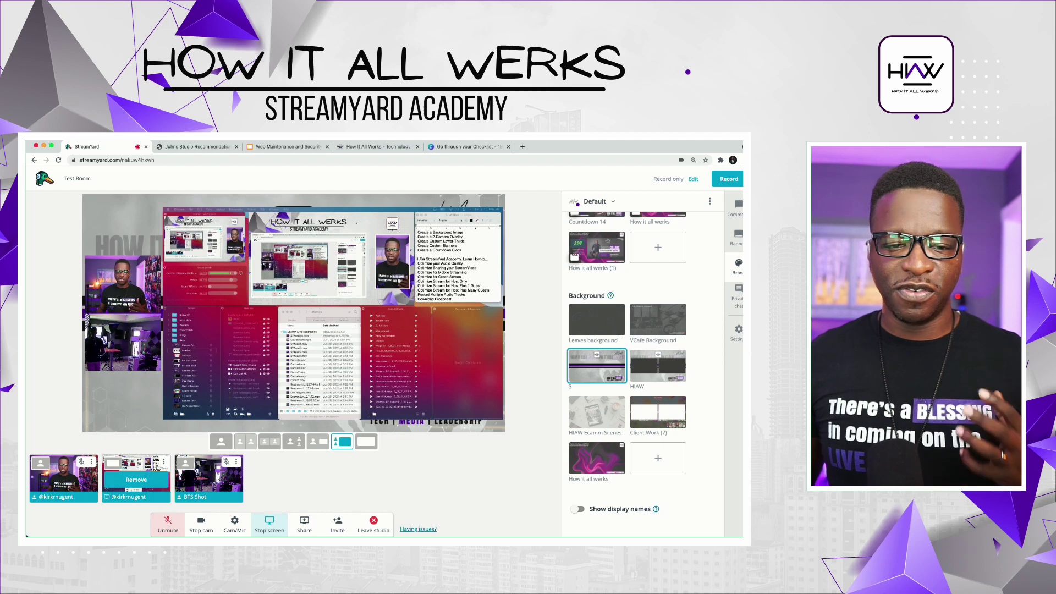
# Try the layout with a large presenter beside the shared screen and return to the one with small stacked cameras.
pyautogui.click(318, 442)
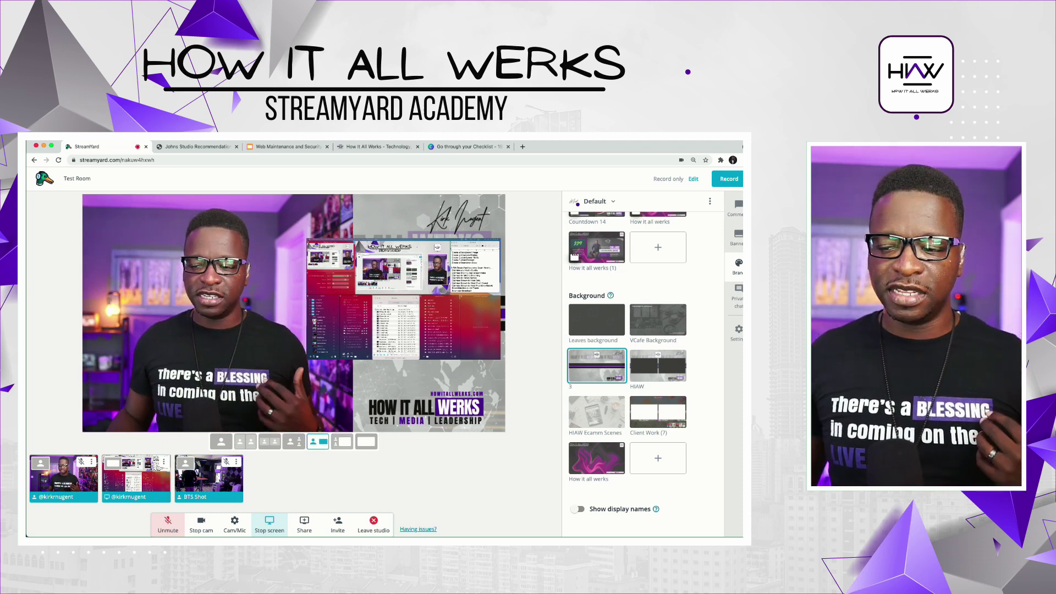
pyautogui.hotkey('shift', '6')
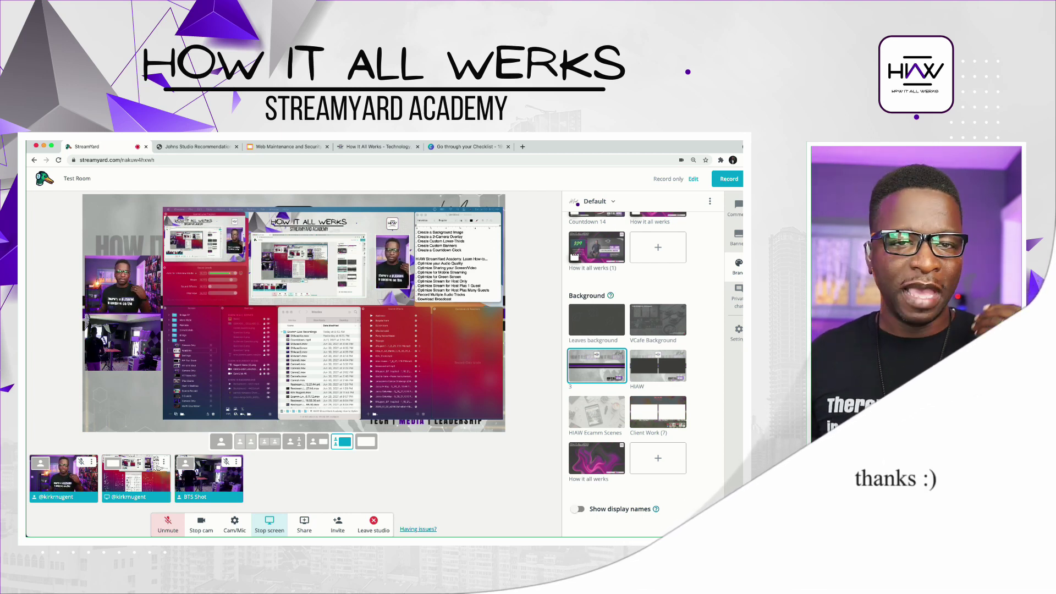
# Remove the shared screen from the stream and stop sharing it.
pyautogui.moveTo(136, 479)
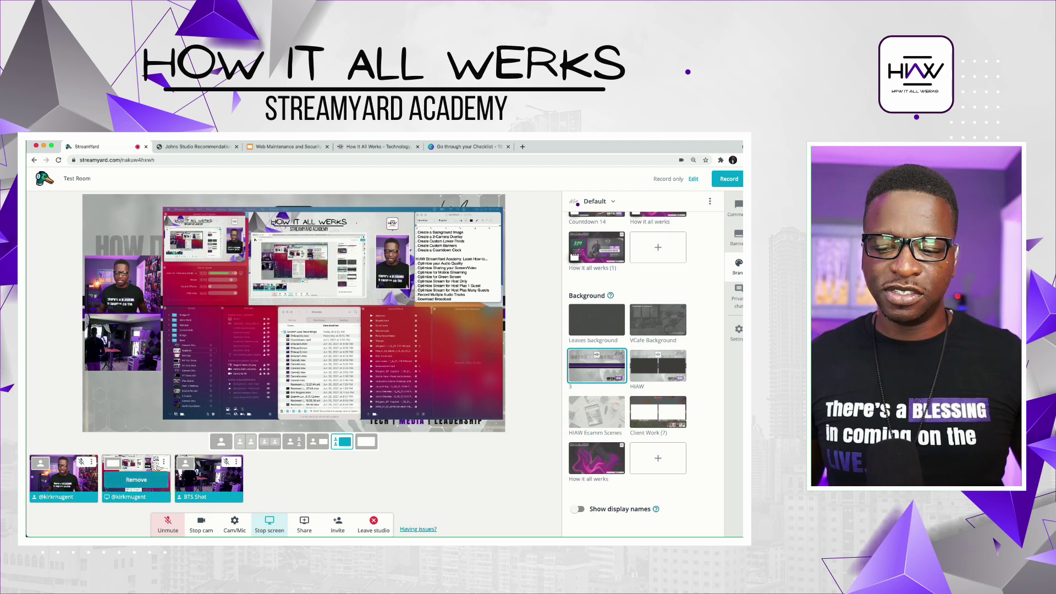
pyautogui.click(137, 480)
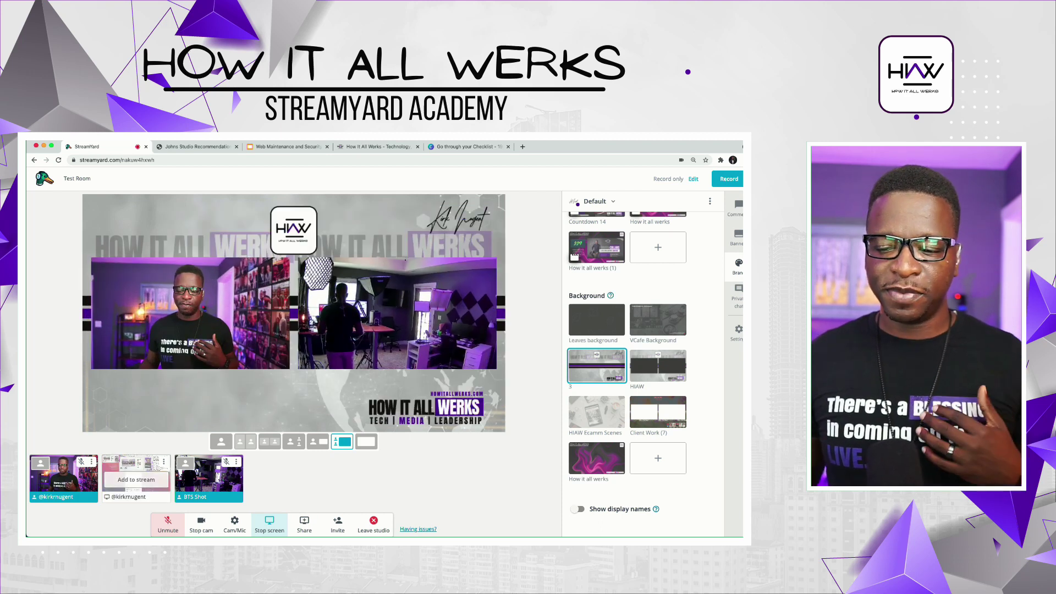
pyautogui.click(163, 461)
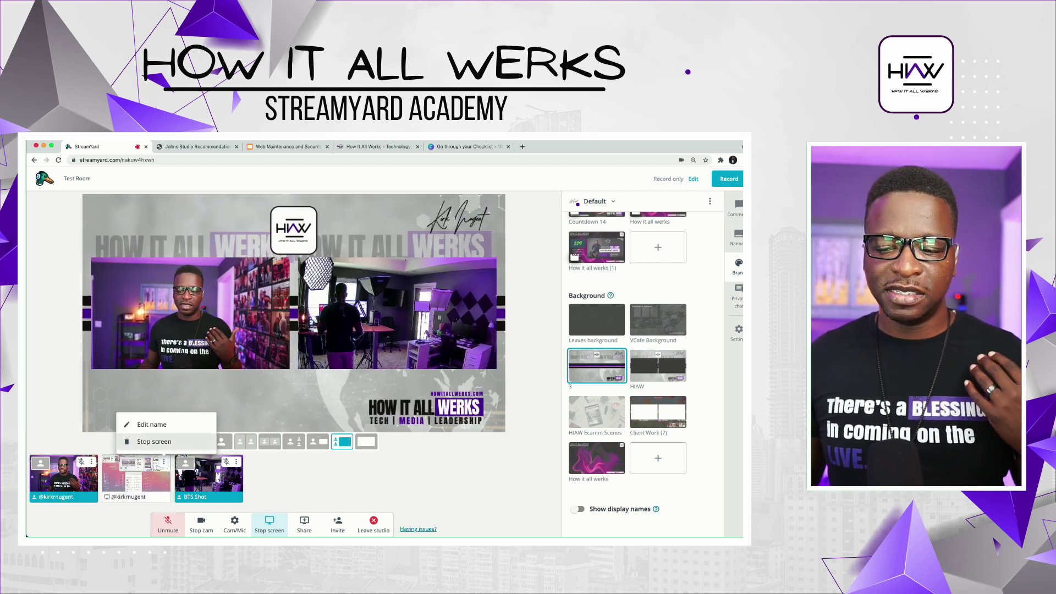
pyautogui.click(154, 442)
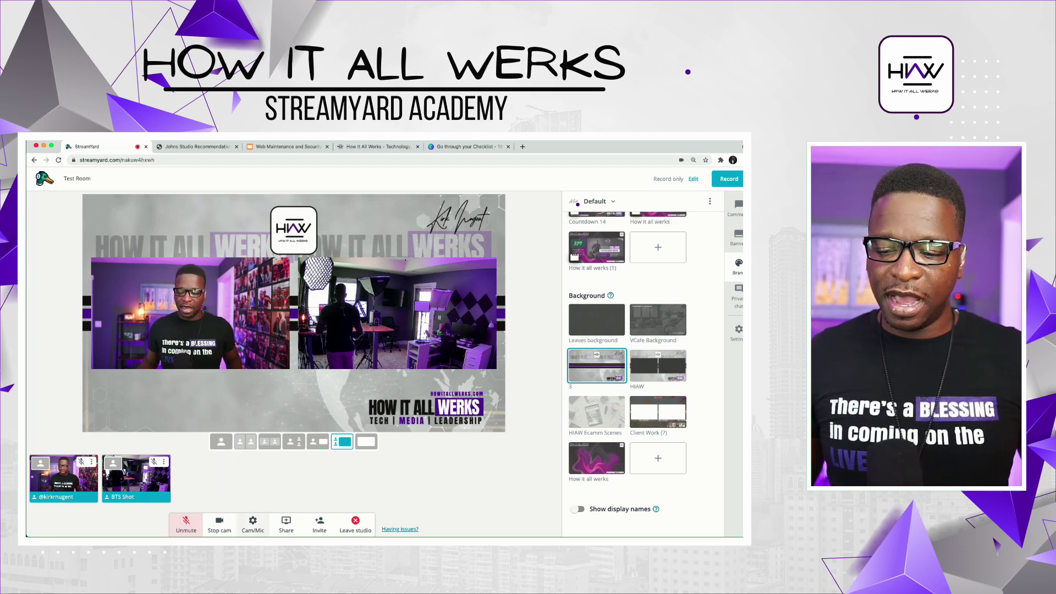
# Start another screen share and look through the application windows available for sharing.
pyautogui.click(286, 524)
pyautogui.click(287, 500)
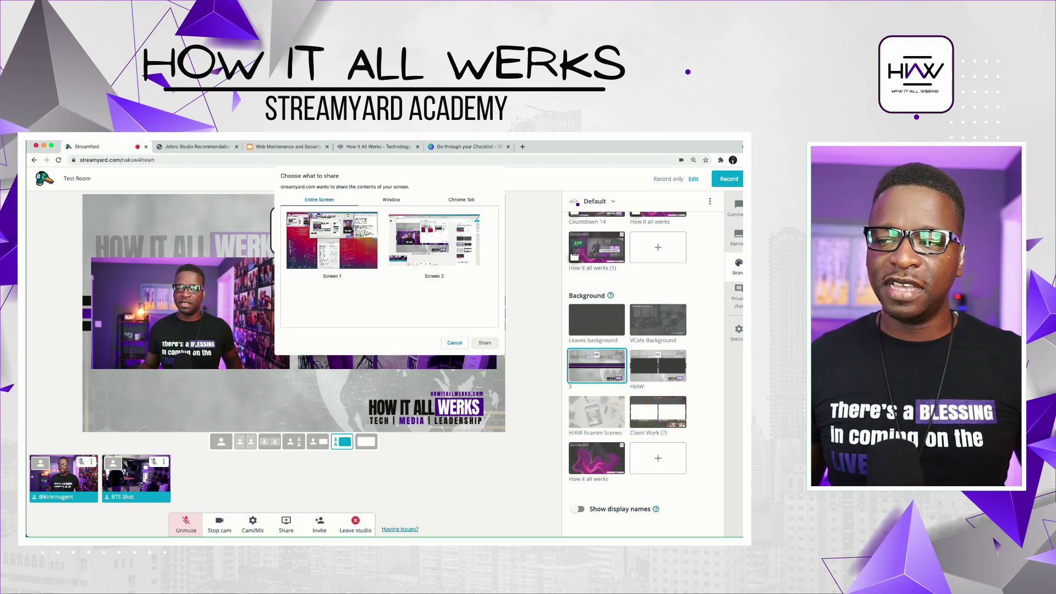
pyautogui.click(390, 200)
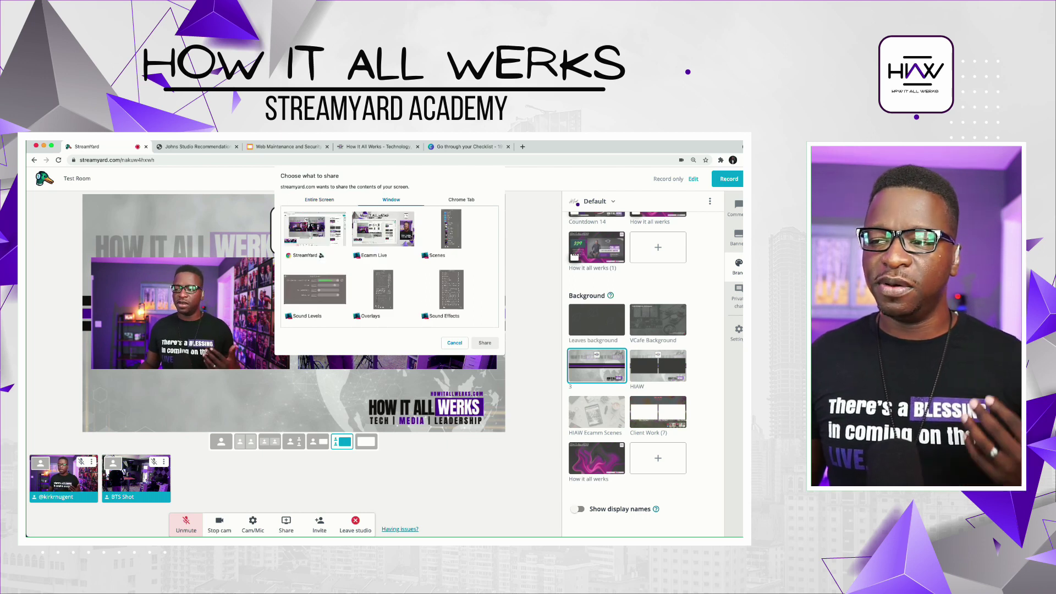
pyautogui.scroll(-3, 391, 267)
pyautogui.scroll(2, 391, 267)
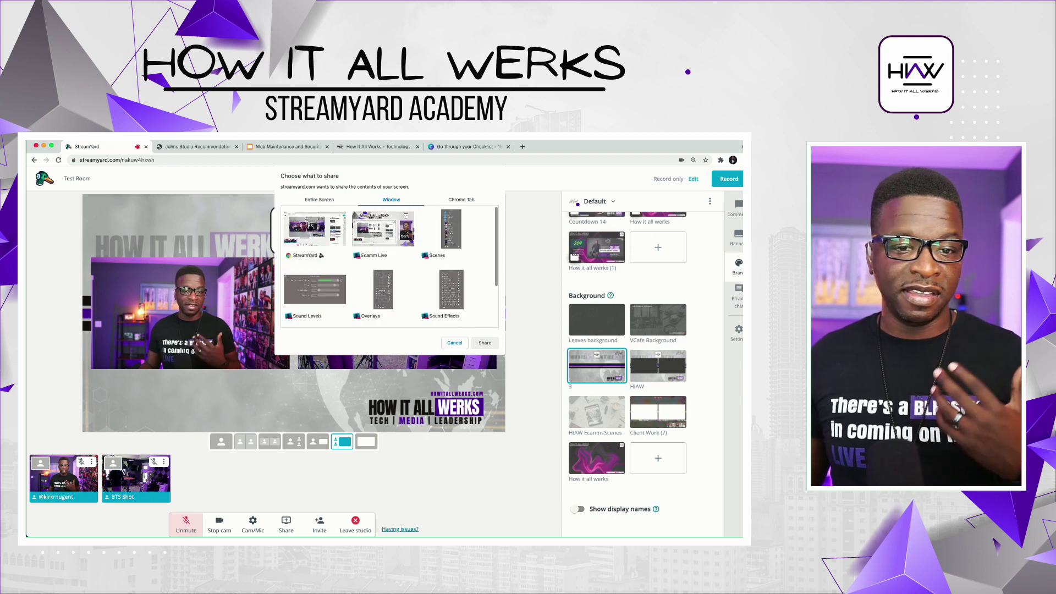
pyautogui.scroll(1, 390, 267)
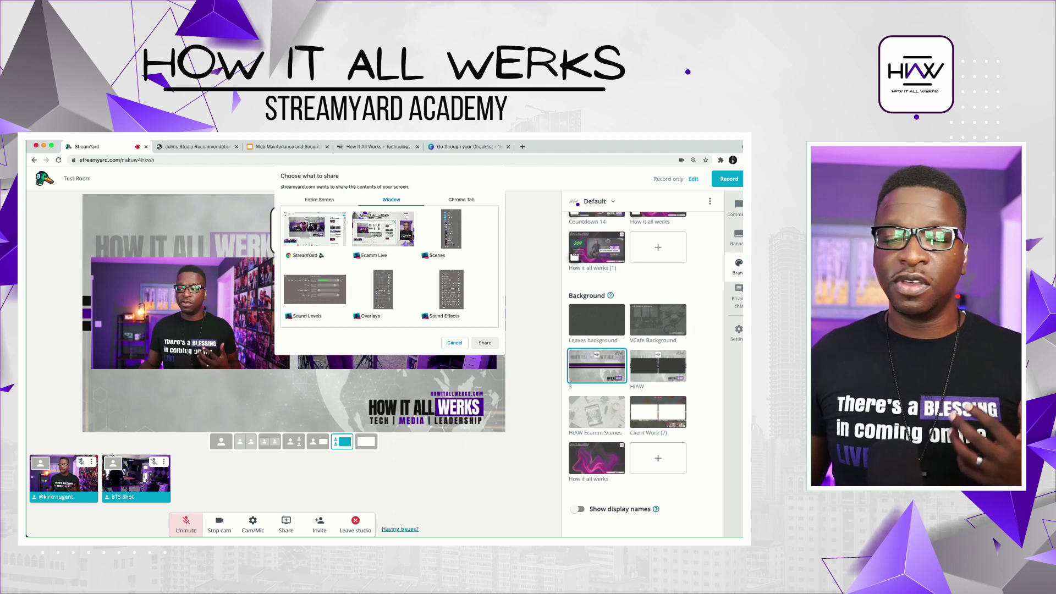
pyautogui.scroll(-1, 391, 267)
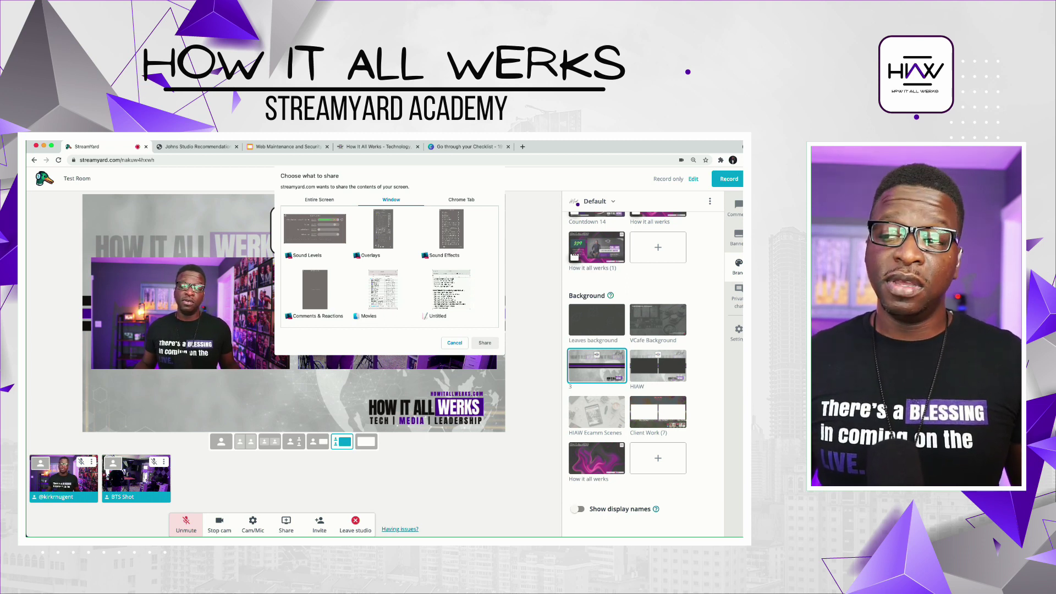
# Share the Chrome tab containing the studio recommendations PDF and add it to the stream.
pyautogui.click(460, 199)
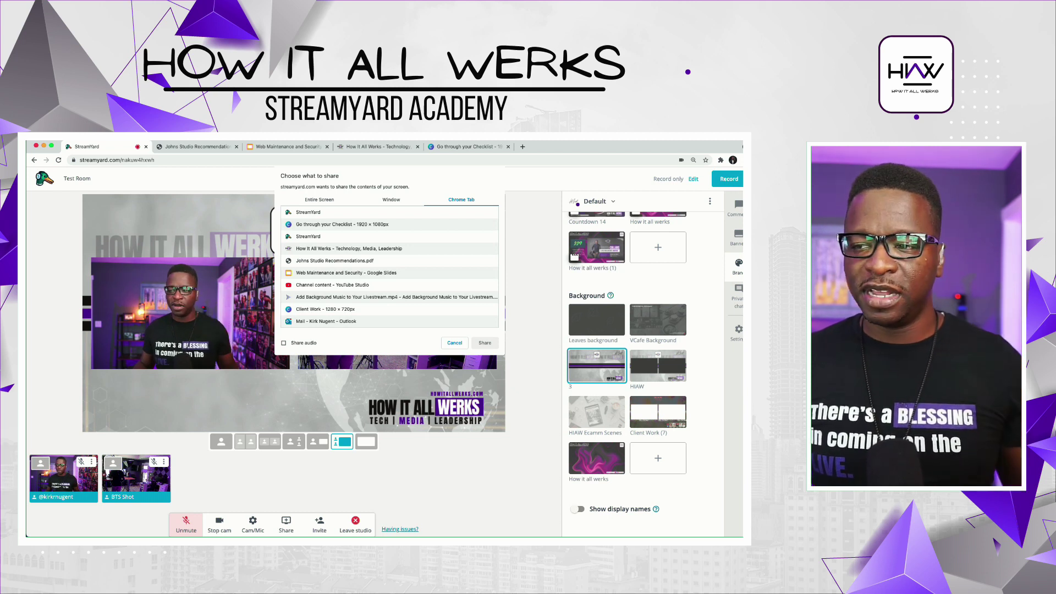
pyautogui.click(334, 260)
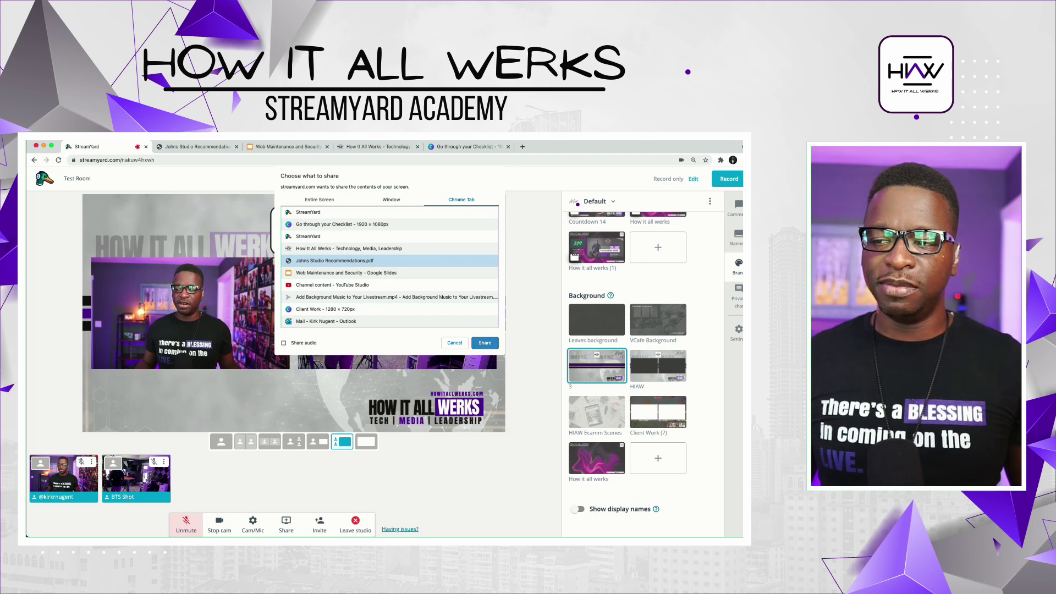
pyautogui.click(484, 342)
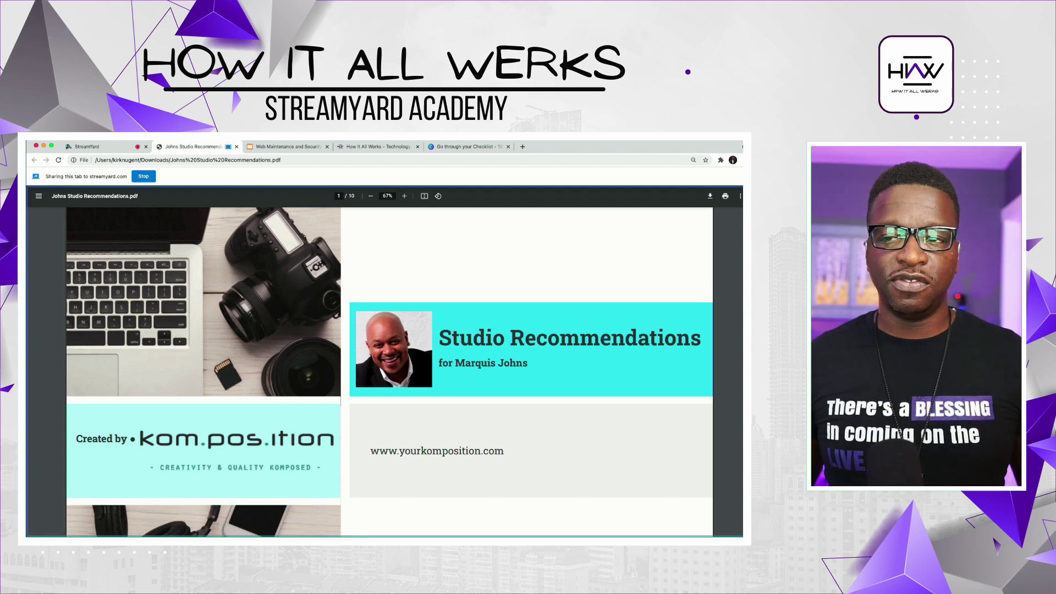
pyautogui.click(99, 146)
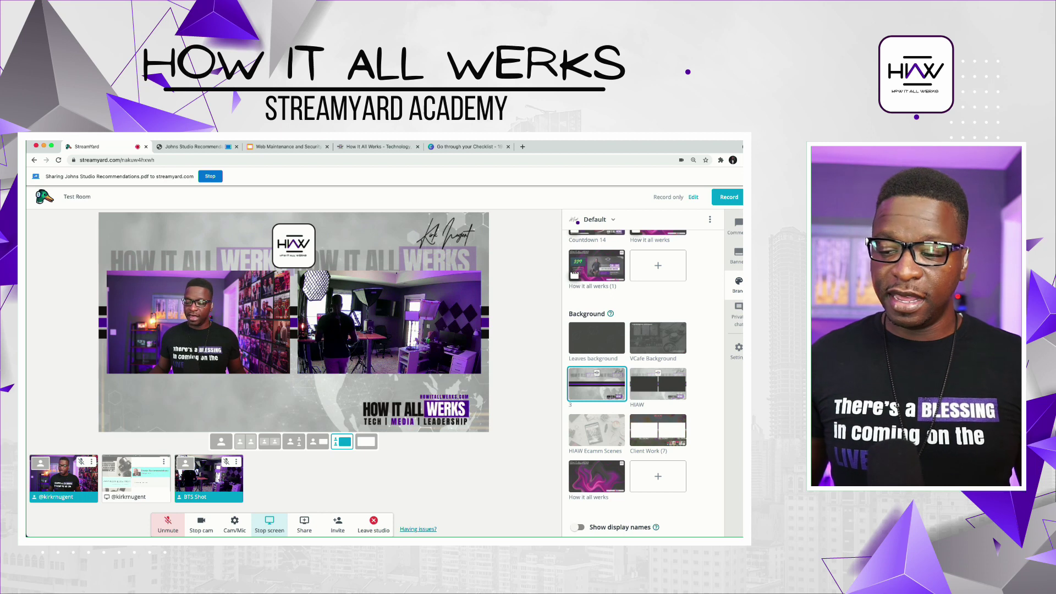
pyautogui.moveTo(208, 478)
pyautogui.click(136, 479)
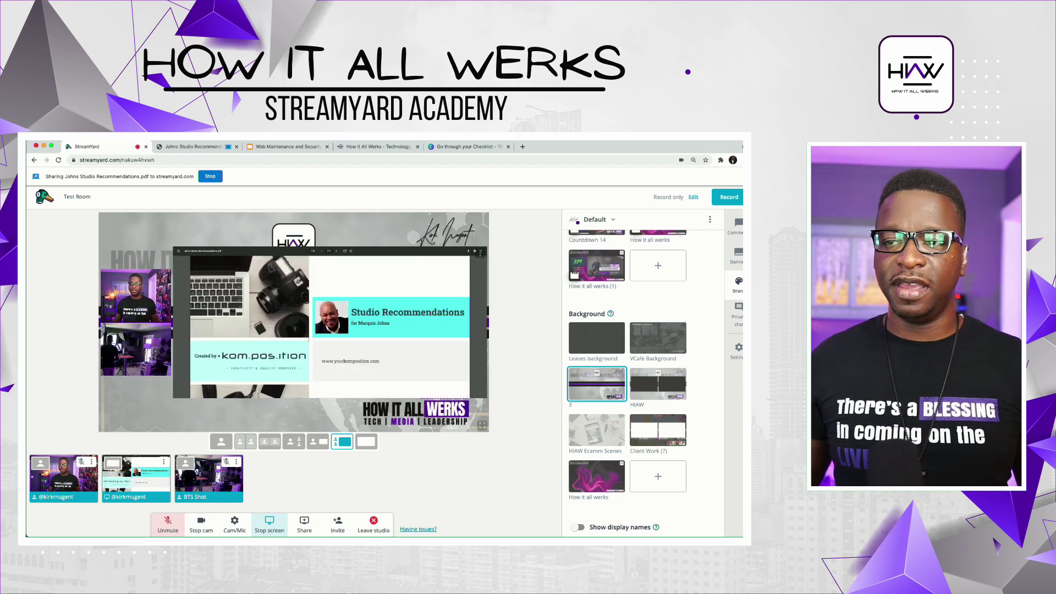
# Go to the shared PDF and page through it to the equipment recommendations on page 4.
pyautogui.click(192, 146)
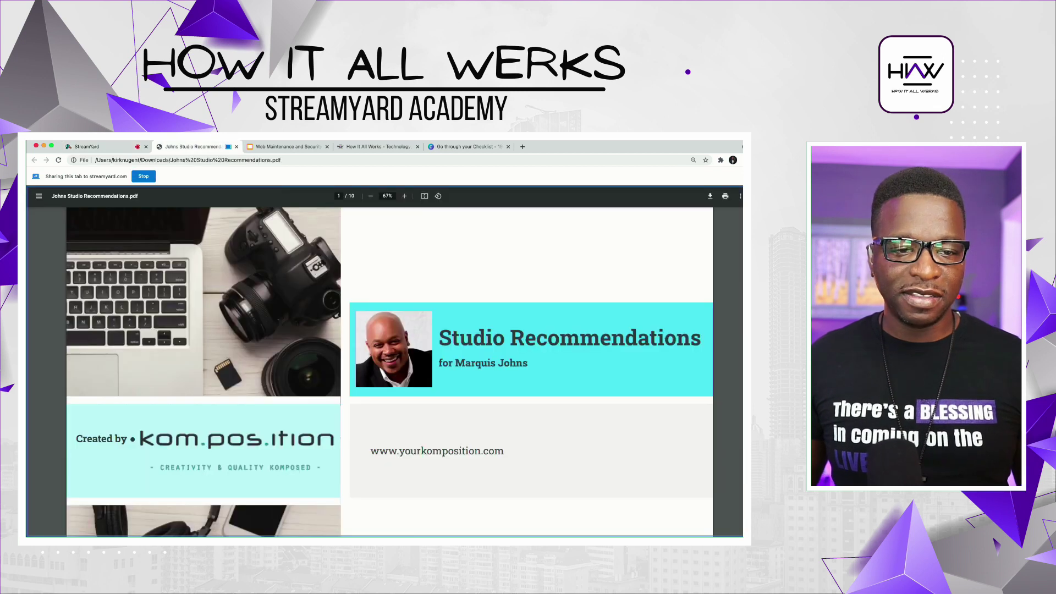
pyautogui.scroll(-3, 385, 372)
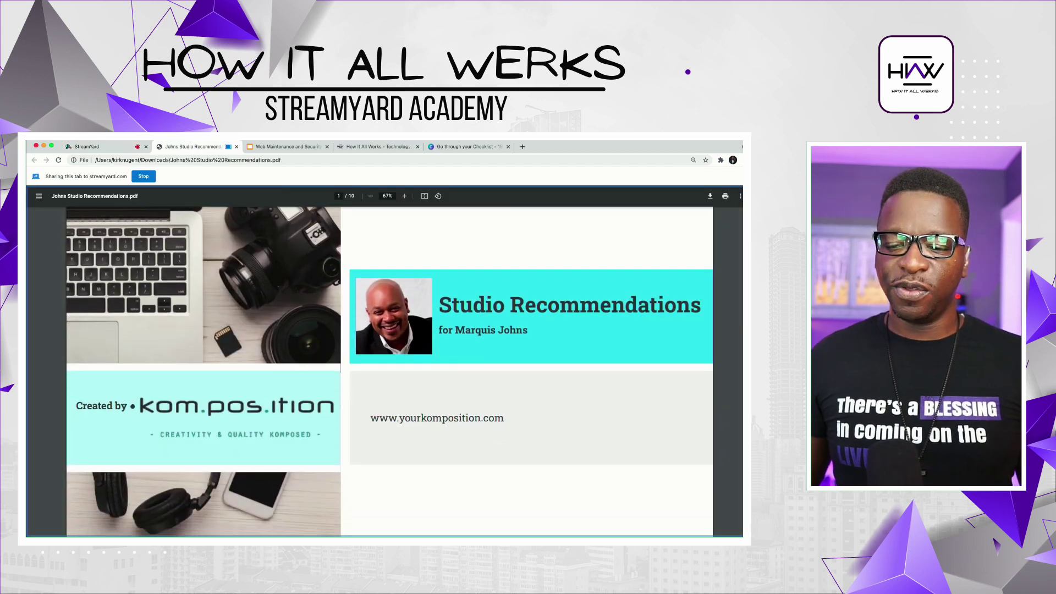
pyautogui.scroll(3, 385, 371)
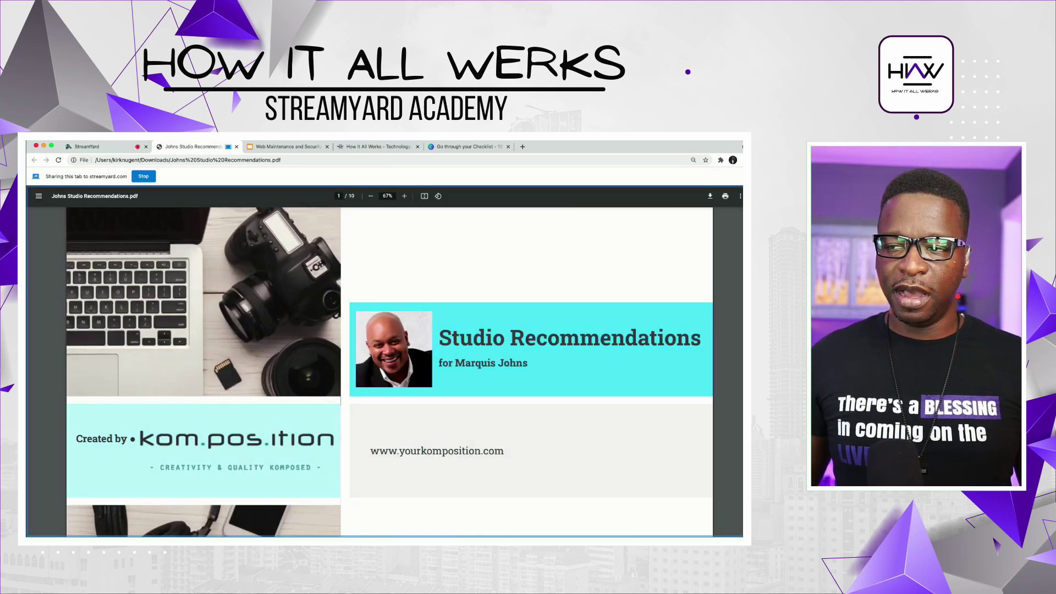
pyautogui.scroll(-3, 385, 371)
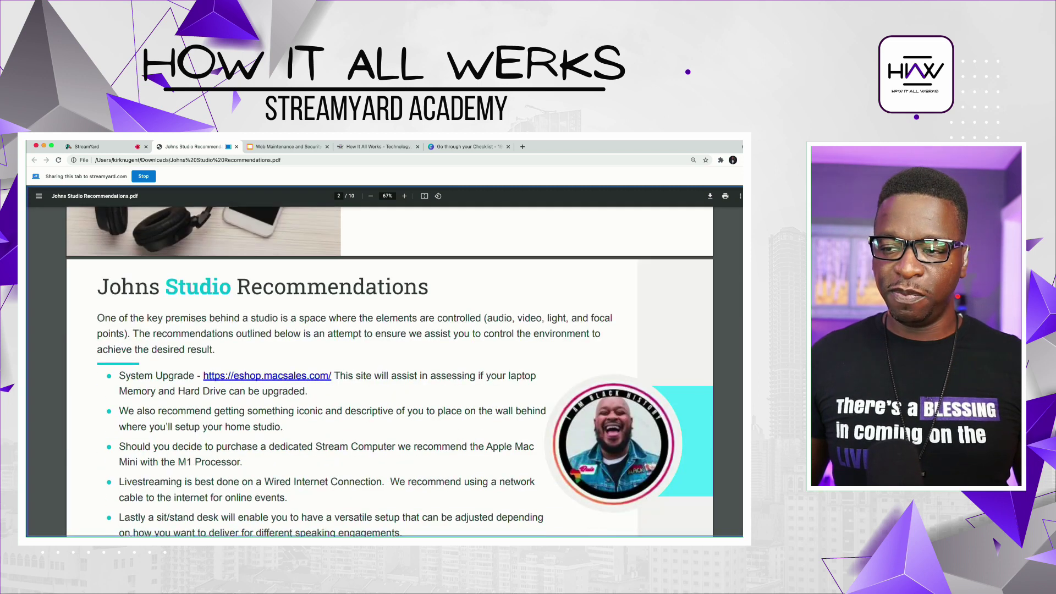
pyautogui.scroll(-6, 385, 371)
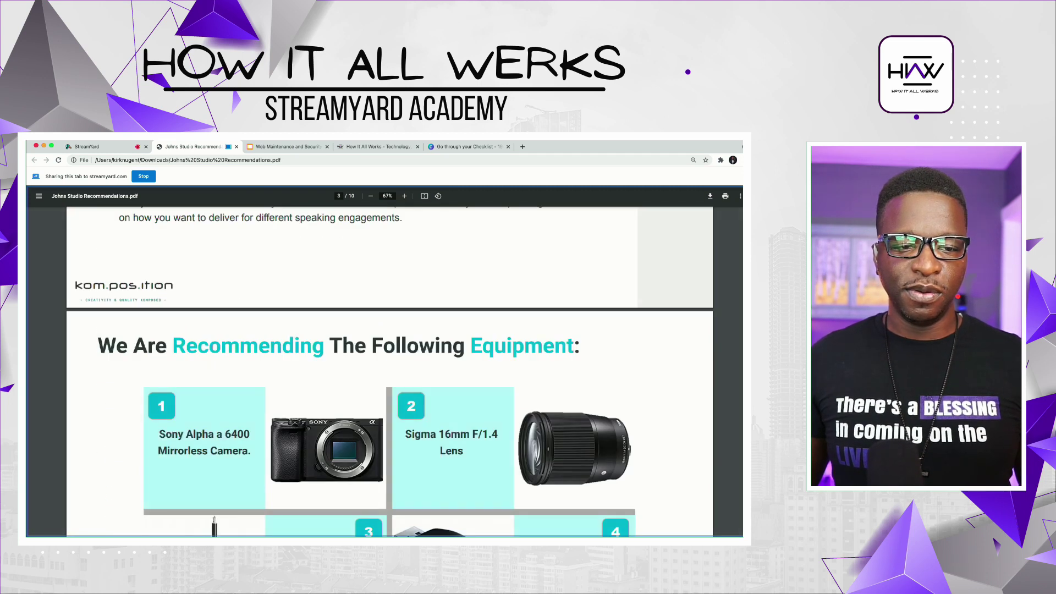
pyautogui.scroll(-6, 385, 371)
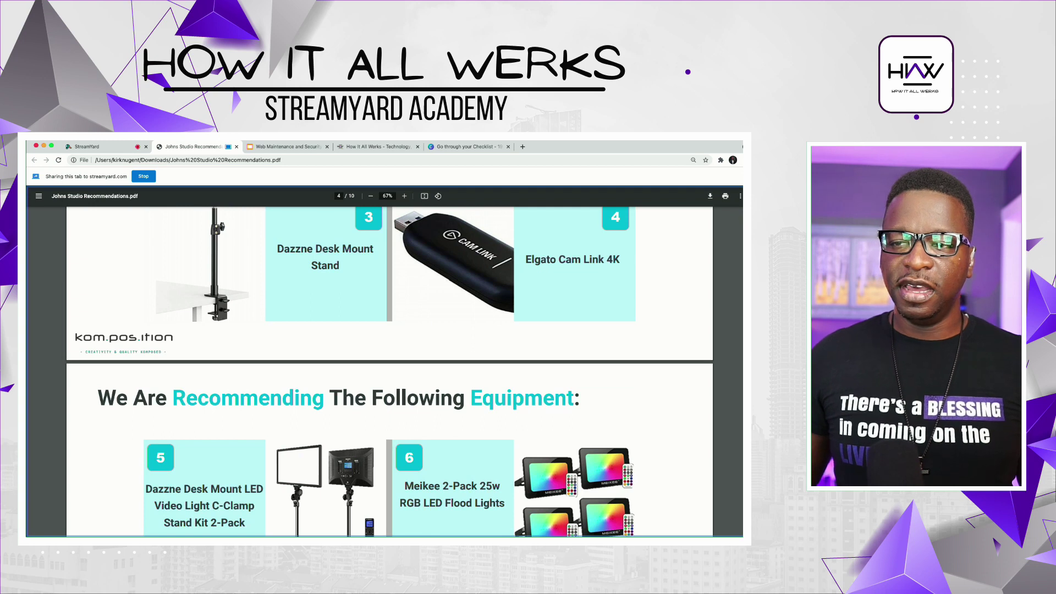
# Check the shared PDF on the StreamYard stage and return to its tab to show equipment items 5 to 8.
pyautogui.click(99, 146)
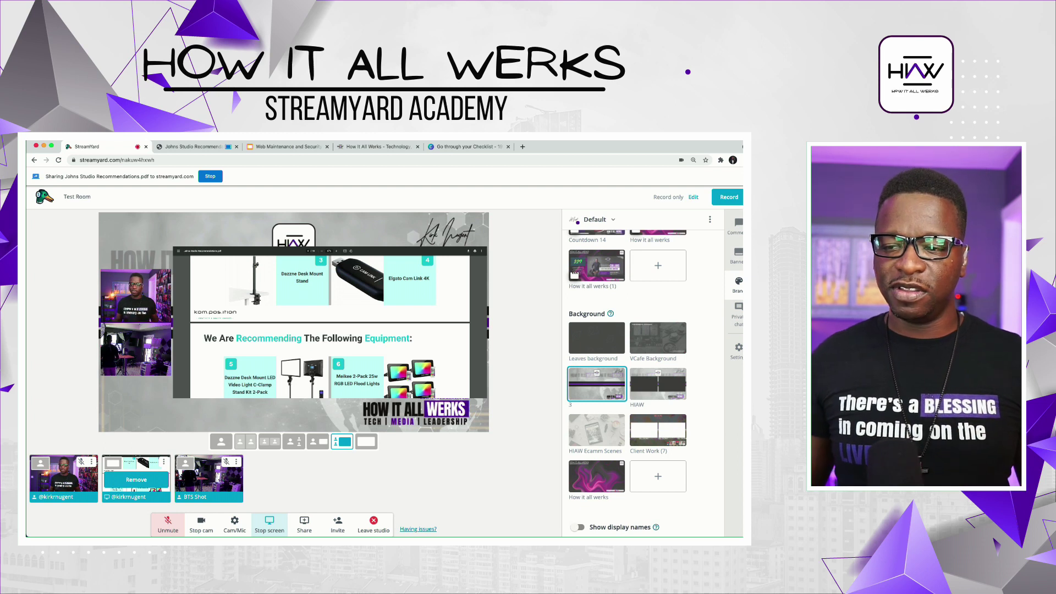
pyautogui.hotkey('ctrl', '2')
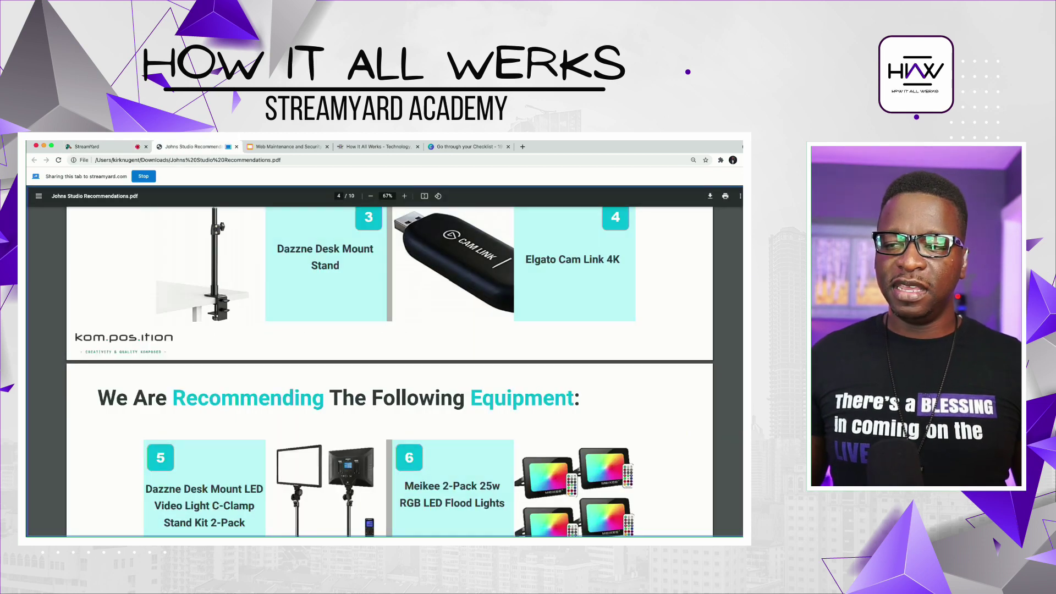
pyautogui.scroll(-2, 384, 371)
pyautogui.scroll(-1, 385, 372)
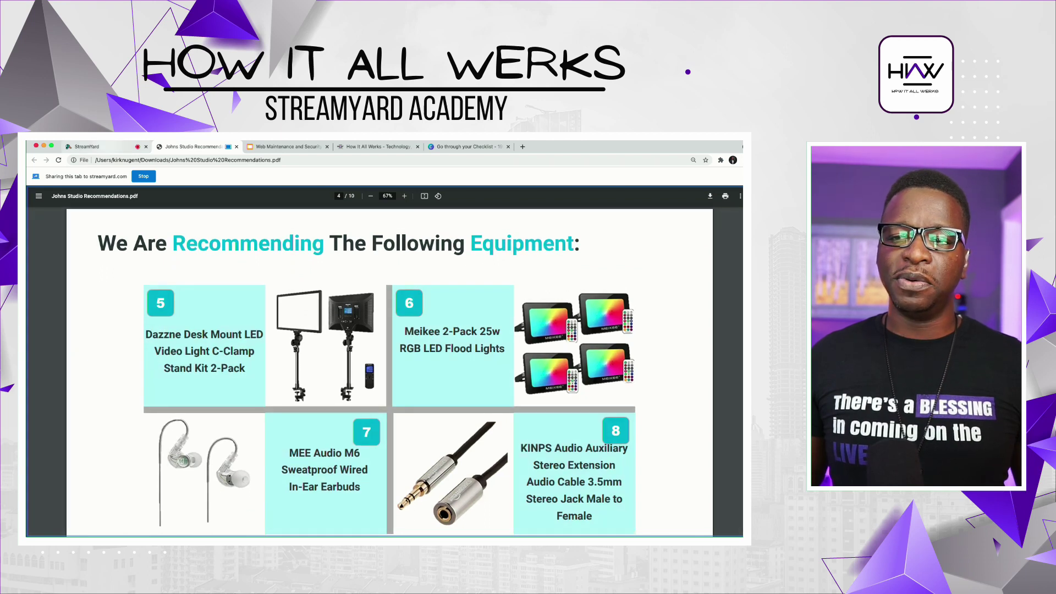
# Return to the StreamYard studio, remove the shared PDF from the stream and stop sharing its tab.
pyautogui.hotkey('ctrl', '1')
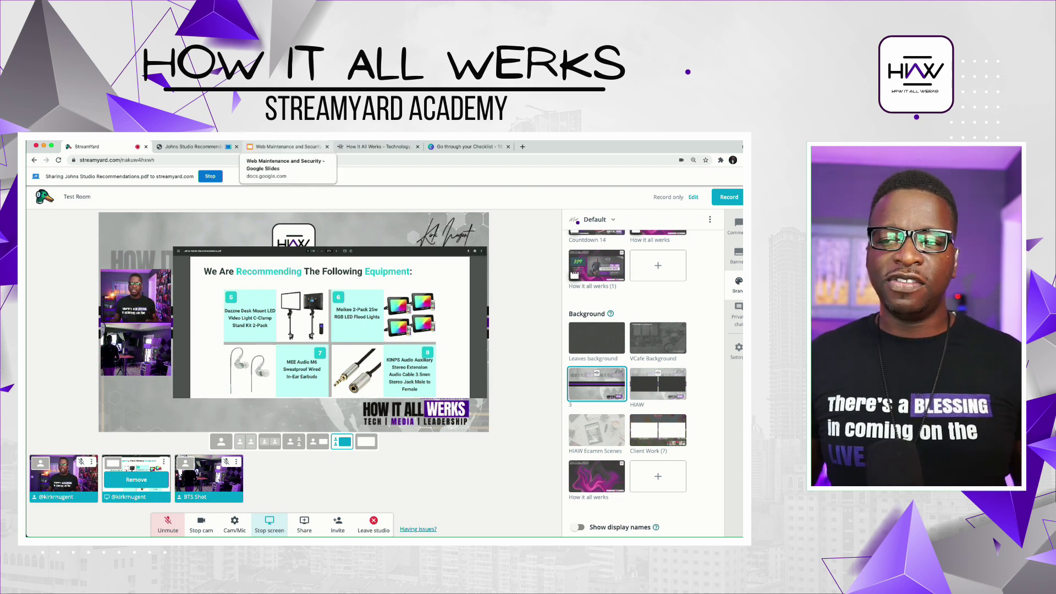
pyautogui.click(136, 479)
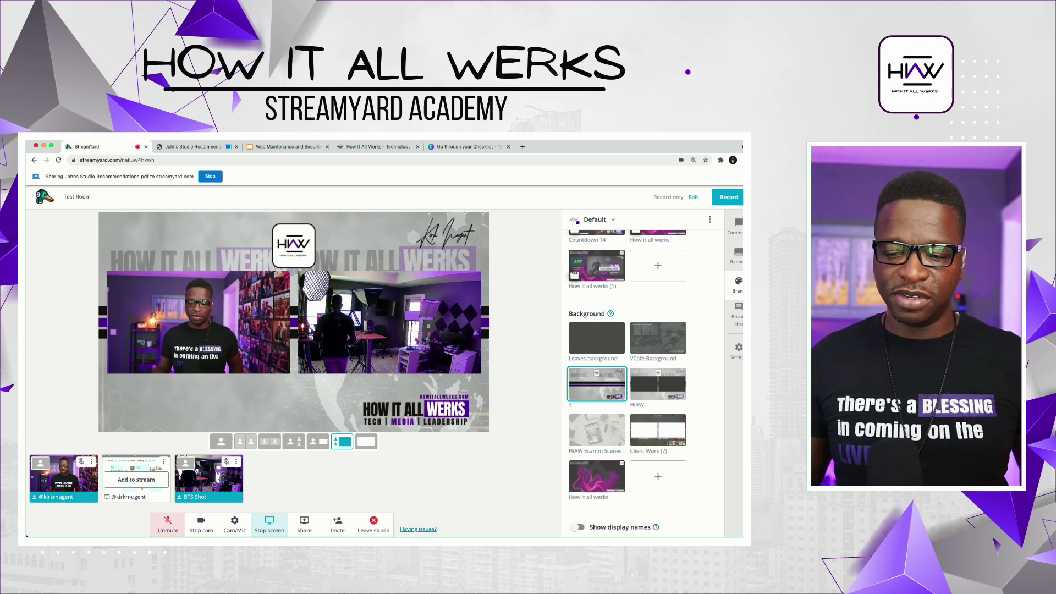
pyautogui.click(163, 461)
pyautogui.click(154, 442)
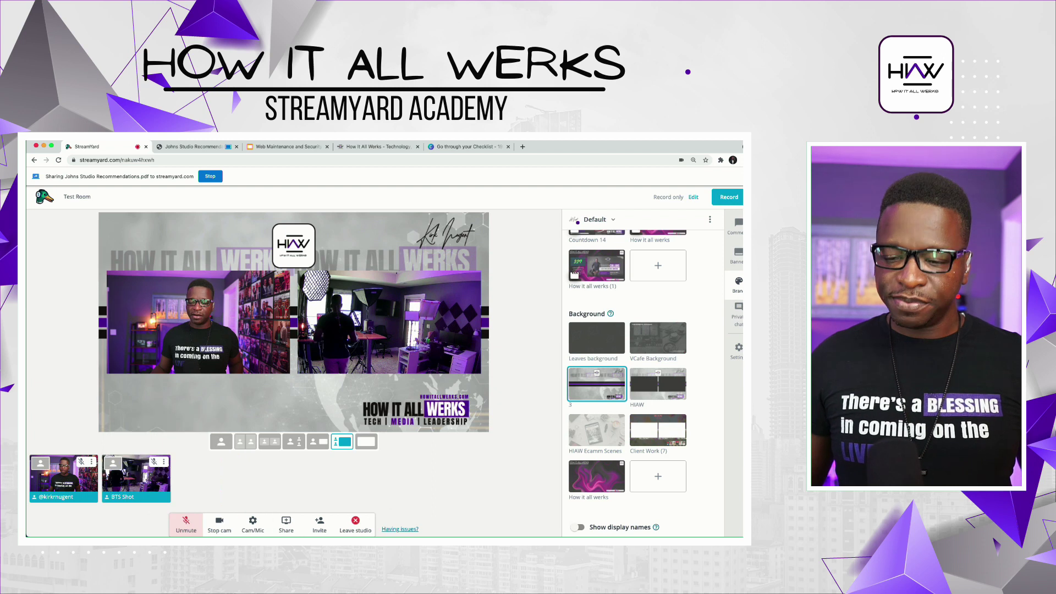
# Share the Chrome tab containing the Web Maintenance and Security Google Slides presentation, without audio.
pyautogui.click(286, 524)
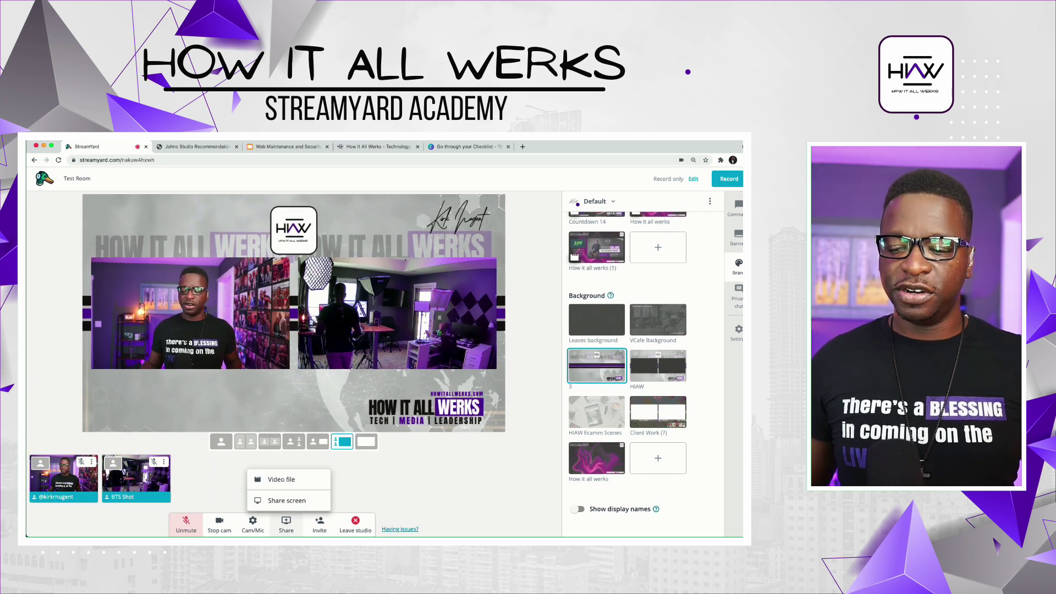
pyautogui.click(286, 501)
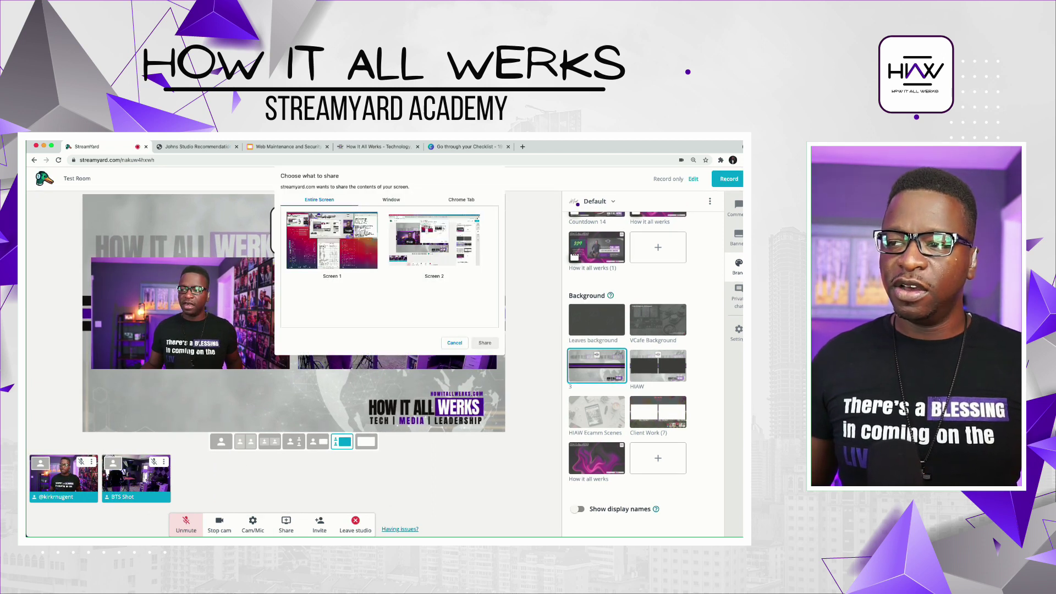
pyautogui.click(461, 200)
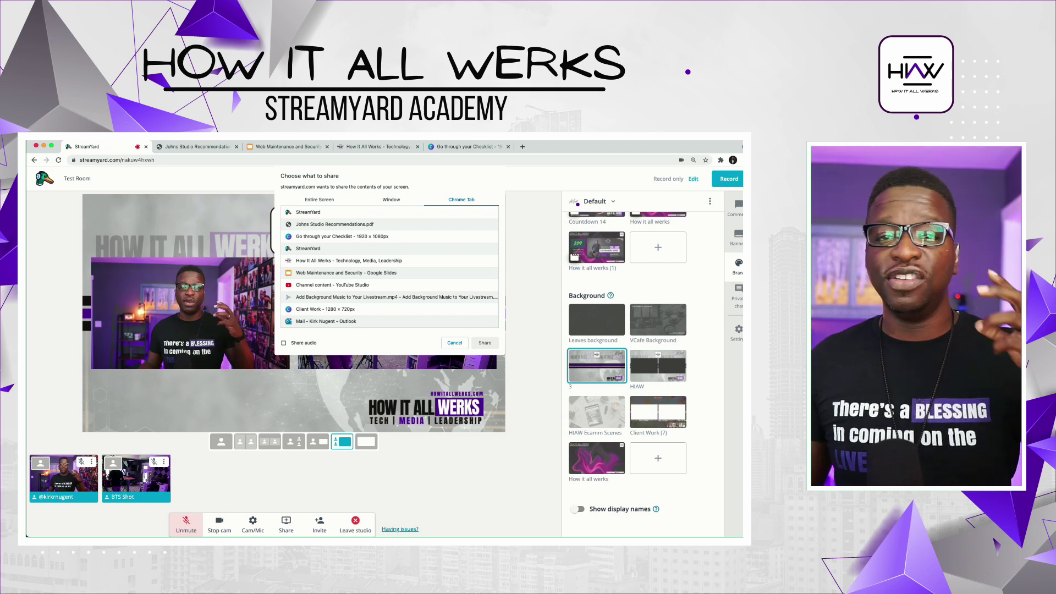
pyautogui.click(346, 273)
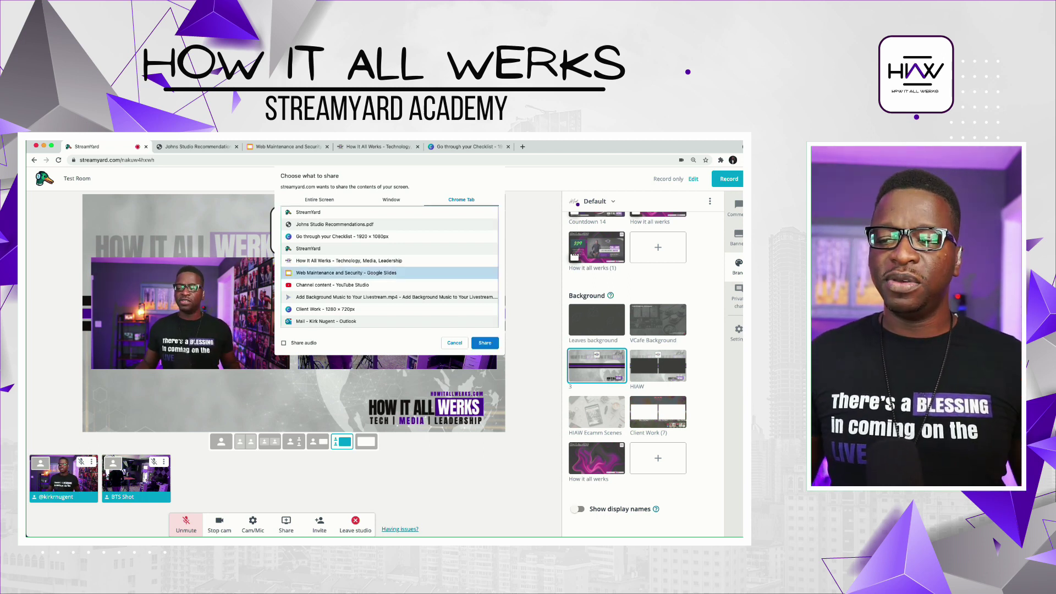
pyautogui.press('Return')
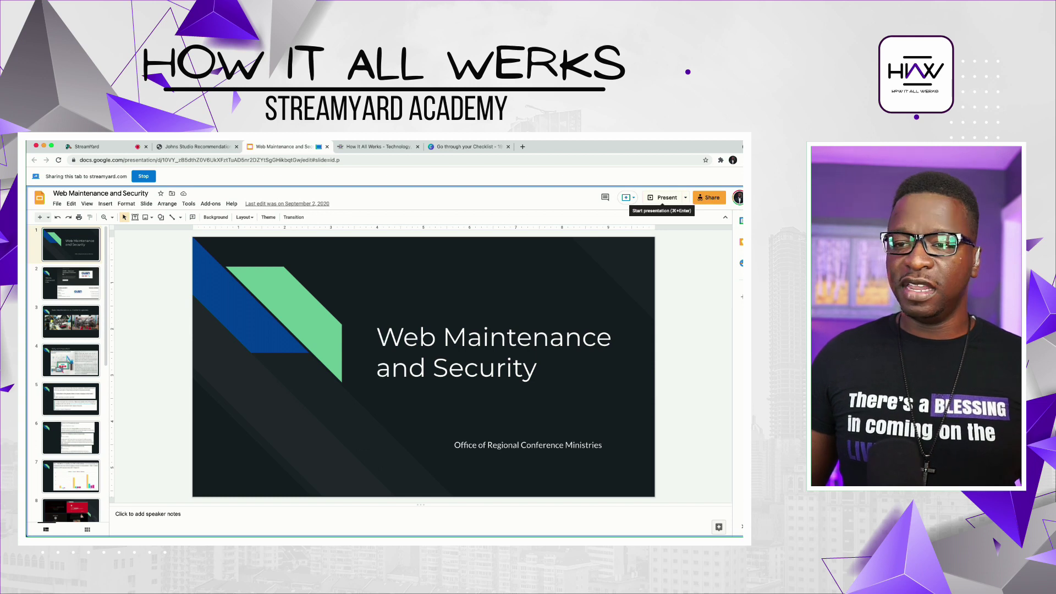
# Start the Web Maintenance and Security slideshow, return to the StreamYard studio and add the shared presentation to the stream.
pyautogui.click(665, 198)
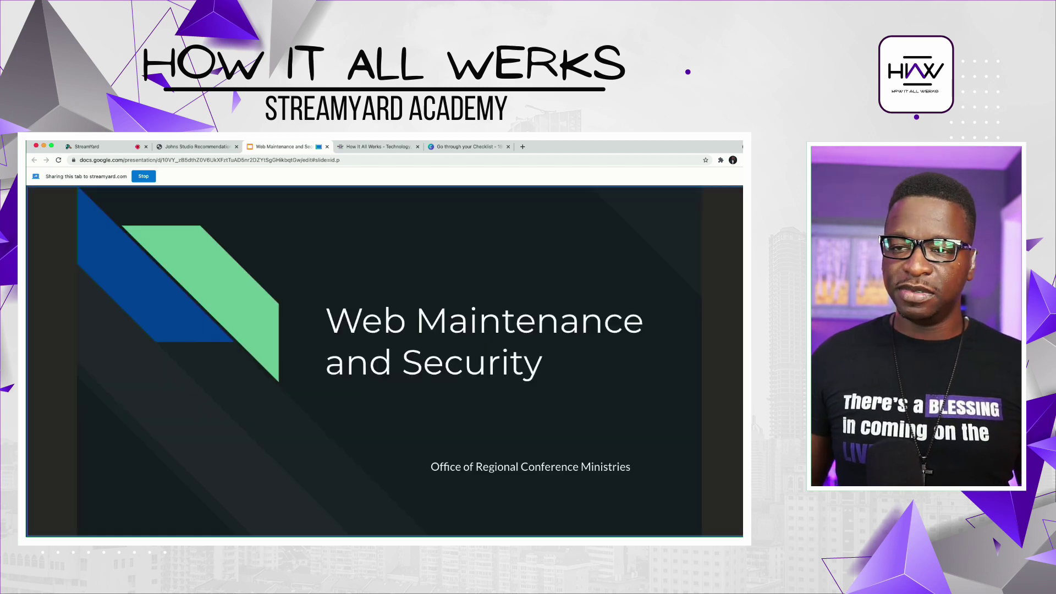
pyautogui.click(102, 146)
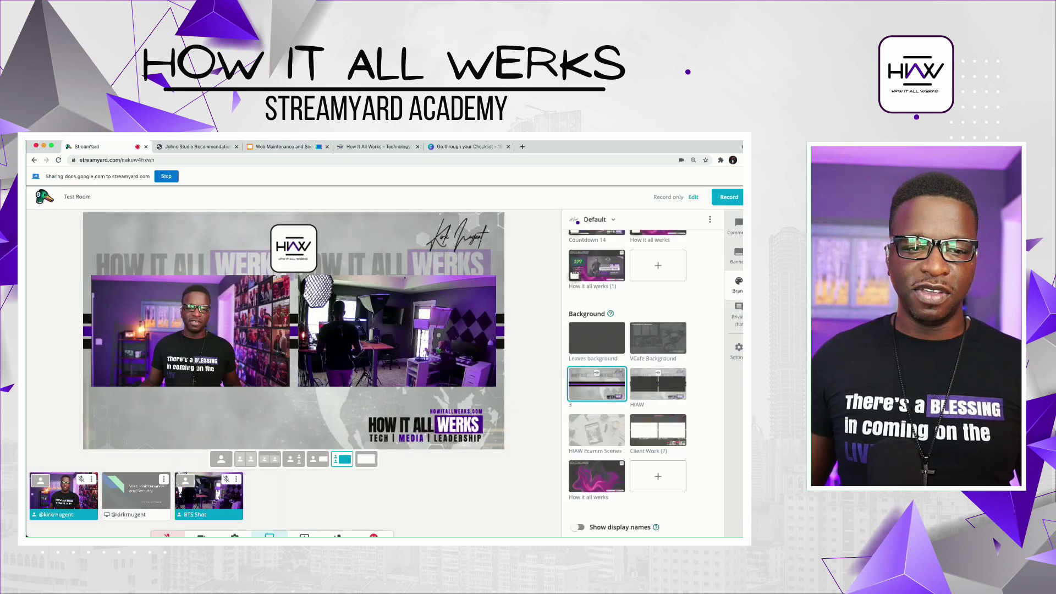
pyautogui.moveTo(136, 479)
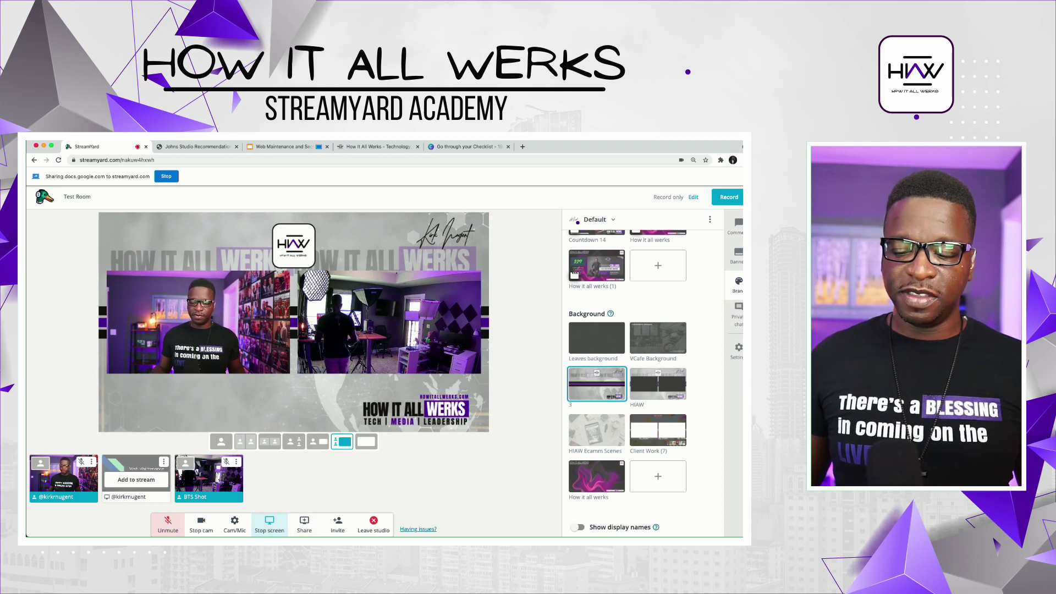
pyautogui.click(136, 479)
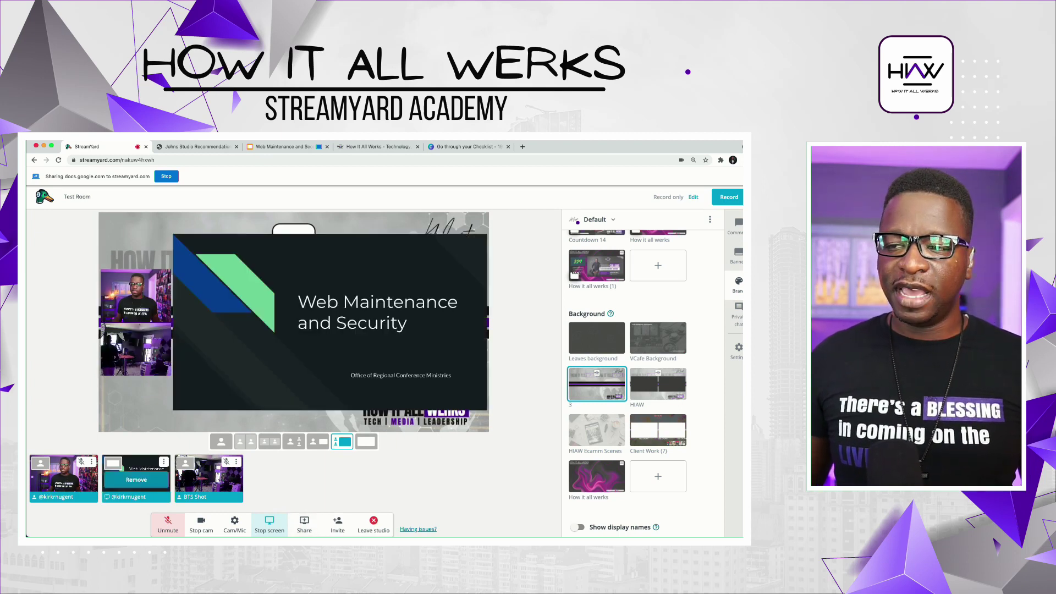